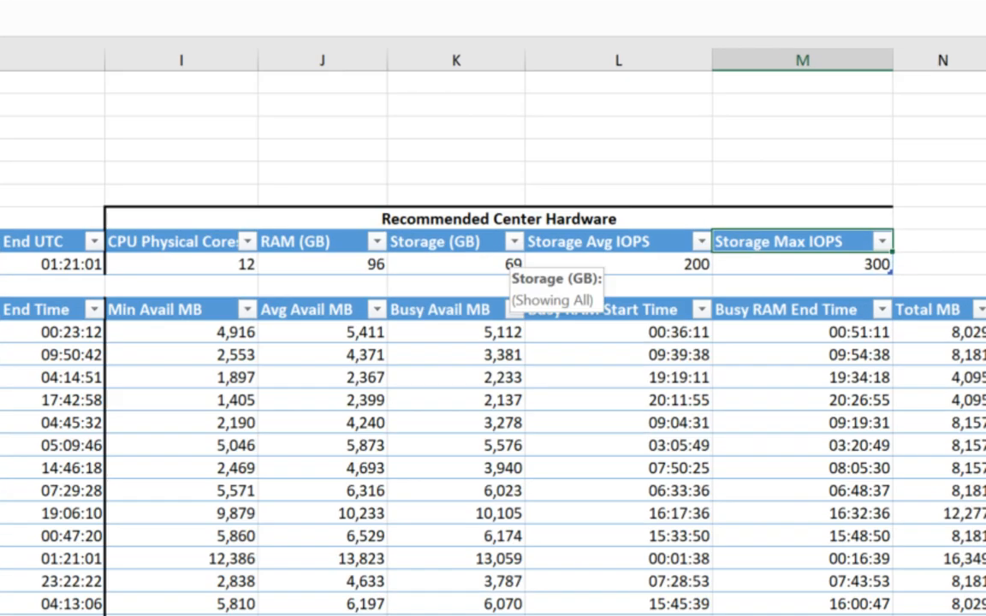
Select the Recommended Center Hardware headers and their values, from CPU Physical Cores through Storage Max IOPS (I8:M9)
{"action": "key", "text": "Right"}
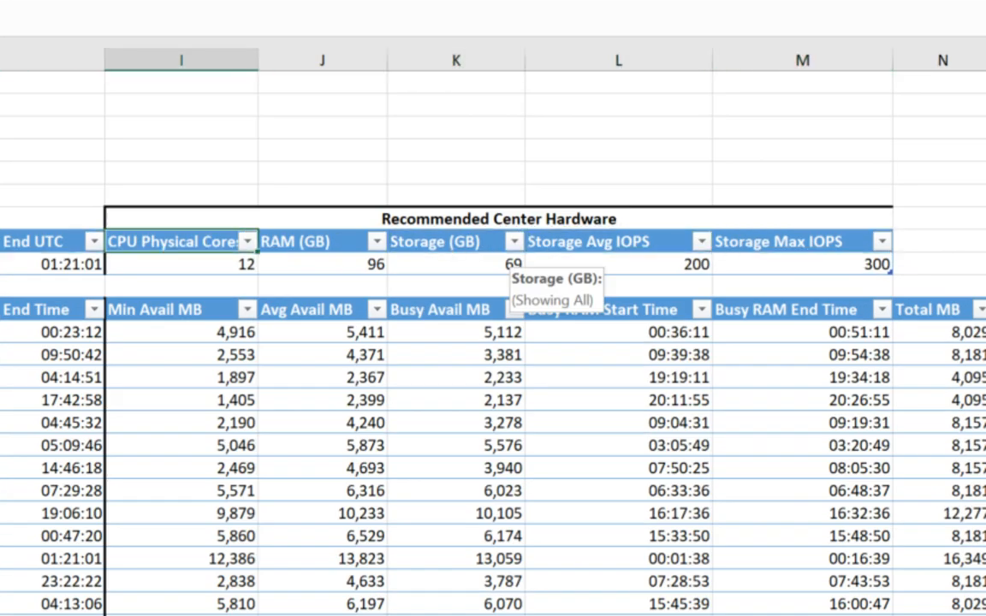
{"action": "key", "text": "shift+Down"}
{"action": "key", "text": "shift+Right"}
{"action": "key", "text": "shift+Right"}
{"action": "key", "text": "shift+Right"}
{"action": "key", "text": "shift+Right"}
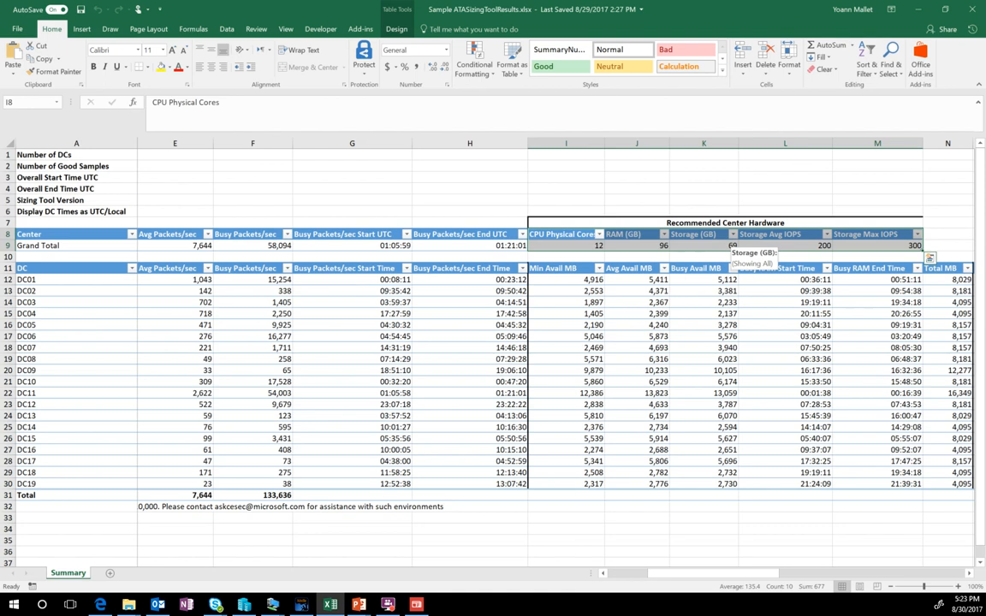
Return to the start of the summary and examine the Lightweight Gateway Supported column for the domain controllers
{"action": "key", "text": "Left"}
{"action": "key", "text": "Left"}
{"action": "key", "text": "Left"}
{"action": "key", "text": "Left"}
{"action": "key", "text": "Left"}
{"action": "key", "text": "Left"}
{"action": "key", "text": "Left"}
{"action": "key", "text": "Left"}
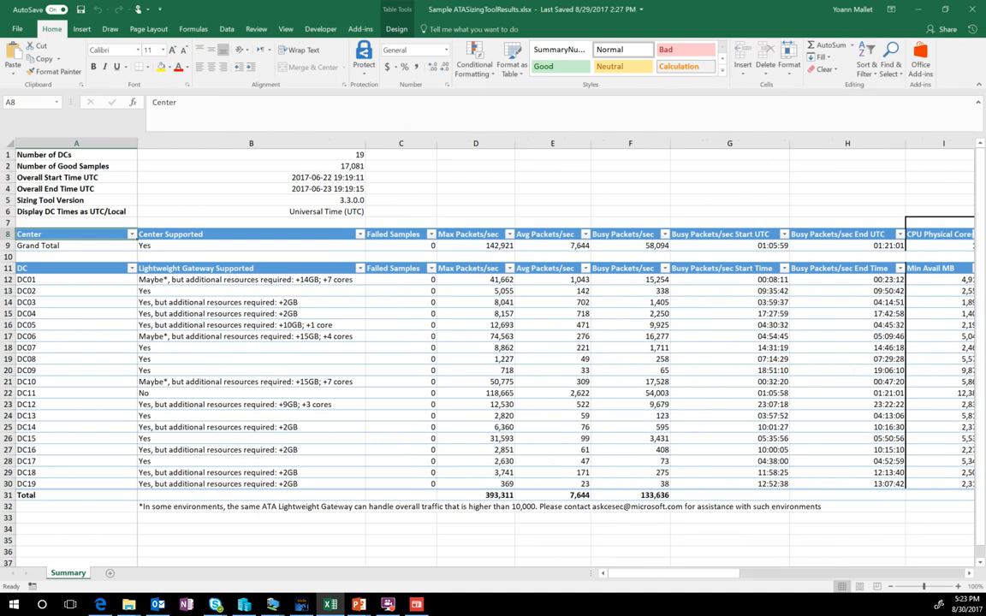
{"action": "key", "text": "Right"}
{"action": "key", "text": "Right"}
{"action": "key", "text": "Down"}
{"action": "key", "text": "Down"}
{"action": "key", "text": "Down"}
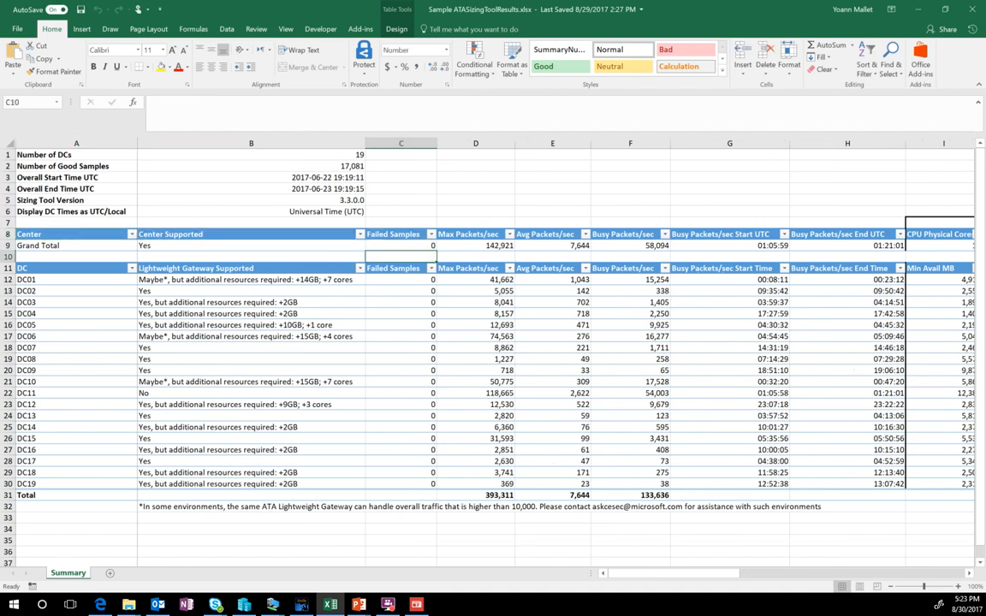
{"action": "key", "text": "Left"}
{"action": "key", "text": "Down"}
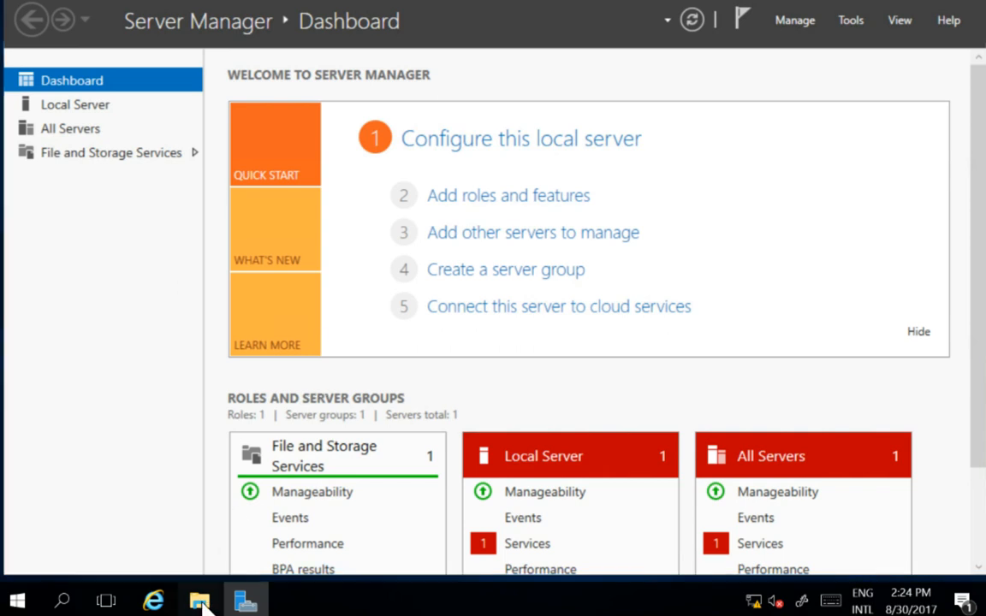
In File Explorer on the Center server, open the ATA1.8.1 DVD drive and launch Microsoft ATA Center Setup
{"action": "mouse_move", "coordinate": [205, 606]}
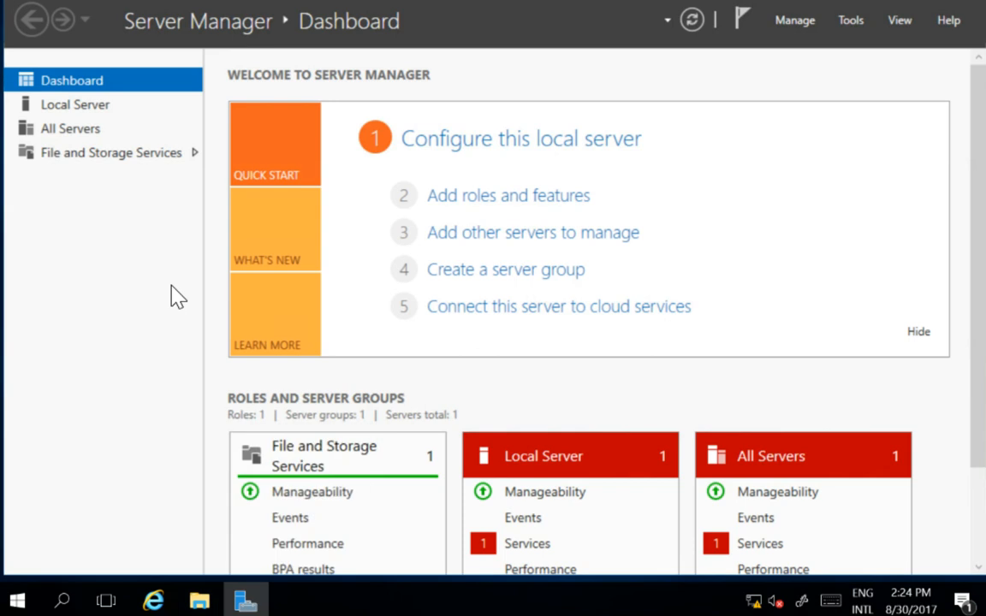
{"action": "key", "text": "super+e"}
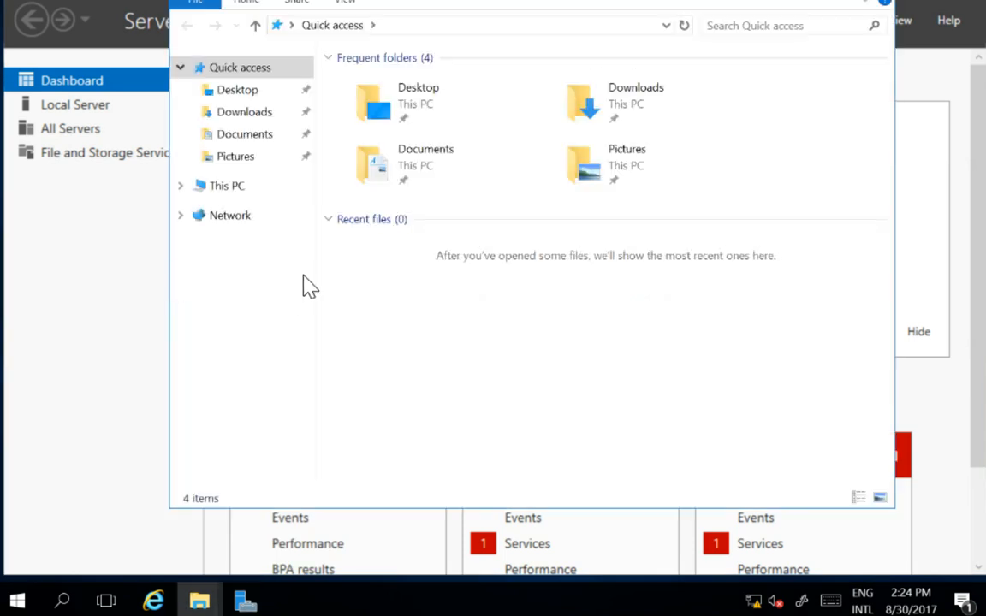
{"action": "left_click", "coordinate": [212, 187]}
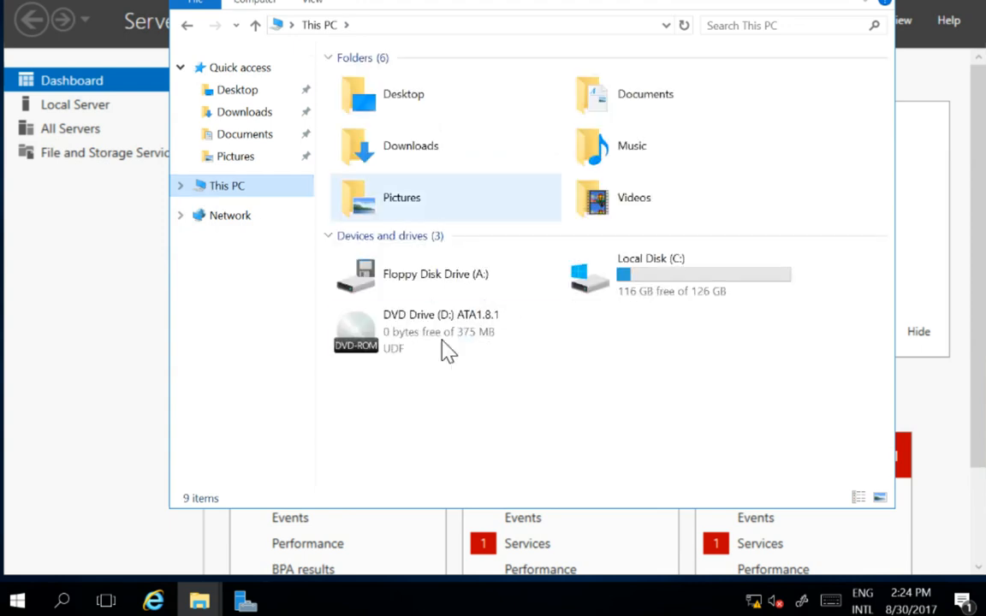
{"action": "double_click", "coordinate": [434, 351]}
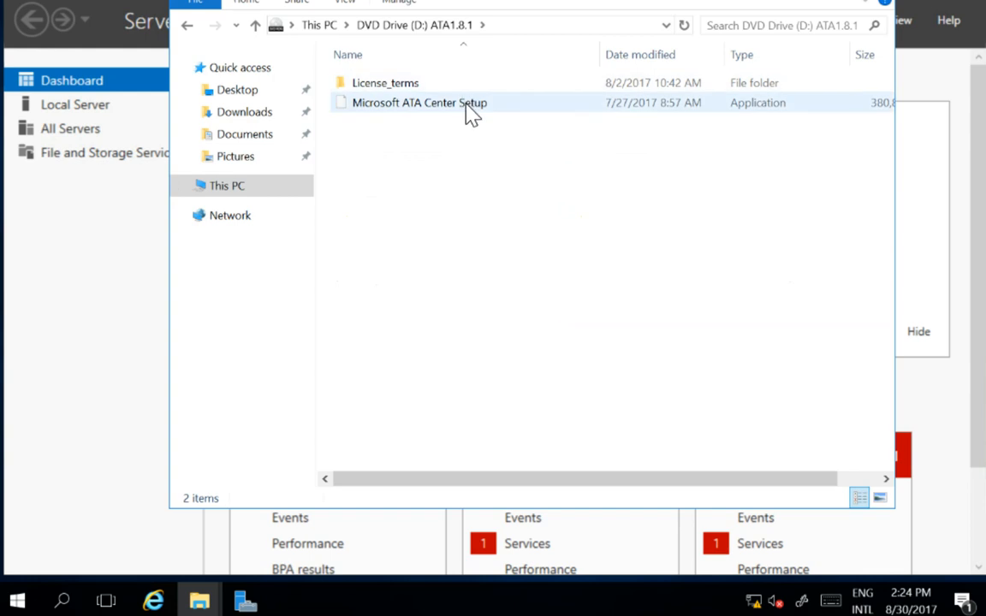
{"action": "double_click", "coordinate": [468, 112]}
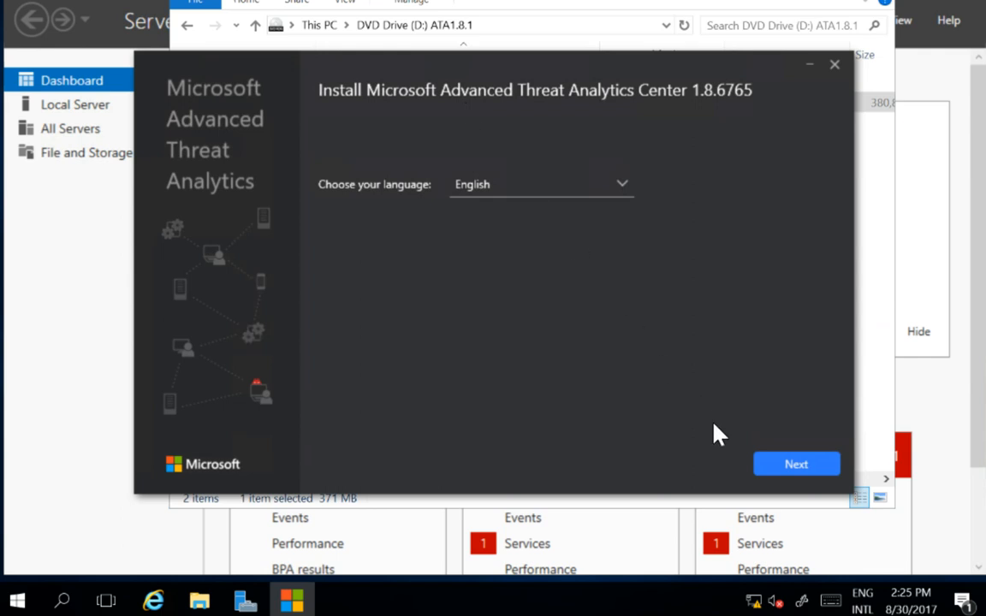
Install the ATA Center in English, accepting the license terms and keeping Microsoft Update, the default paths and a self-signed certificate
{"action": "left_click", "coordinate": [810, 456]}
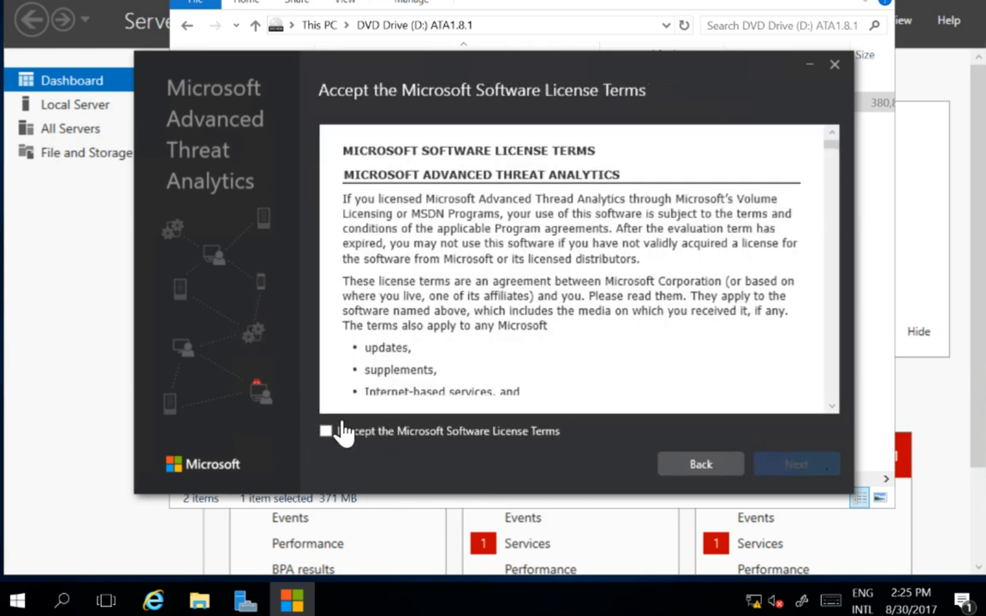
{"action": "left_click", "coordinate": [325, 431]}
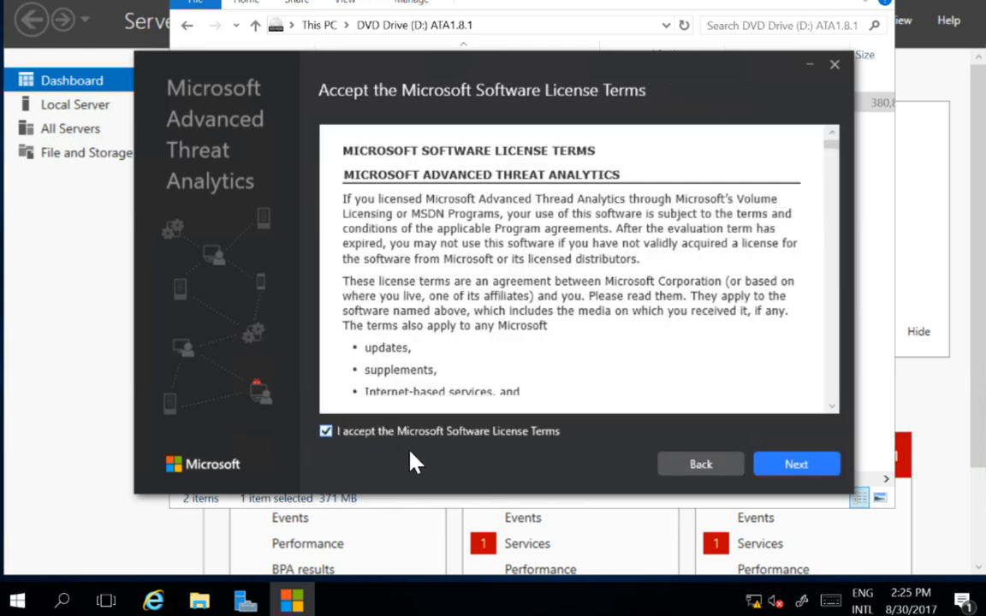
{"action": "left_click", "coordinate": [791, 470]}
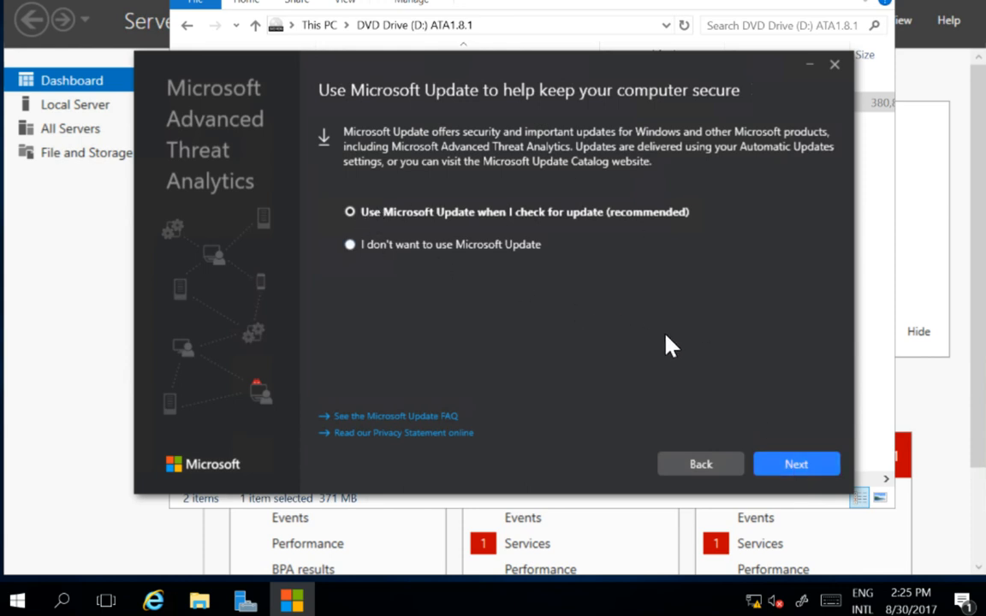
{"action": "left_click", "coordinate": [783, 480]}
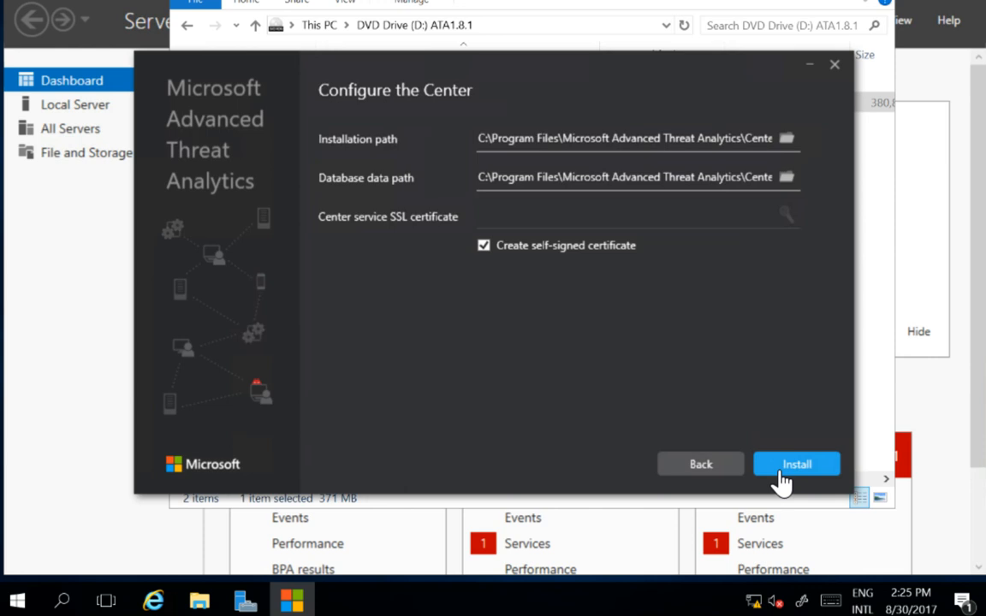
{"action": "left_click", "coordinate": [782, 472]}
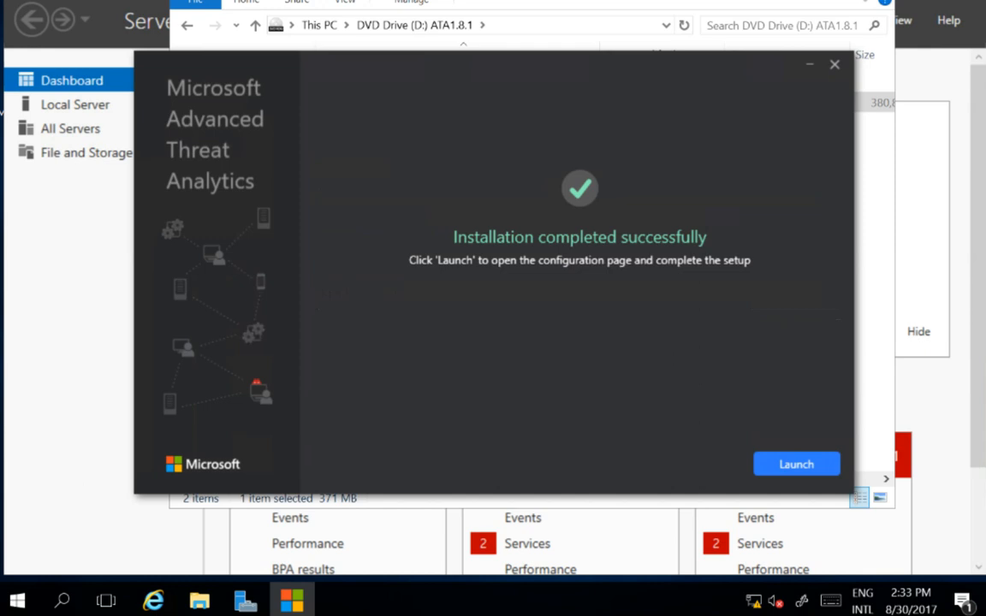
Launch the ATA configuration page from the installer and continue past the browser's certificate warning
{"action": "left_click", "coordinate": [795, 463]}
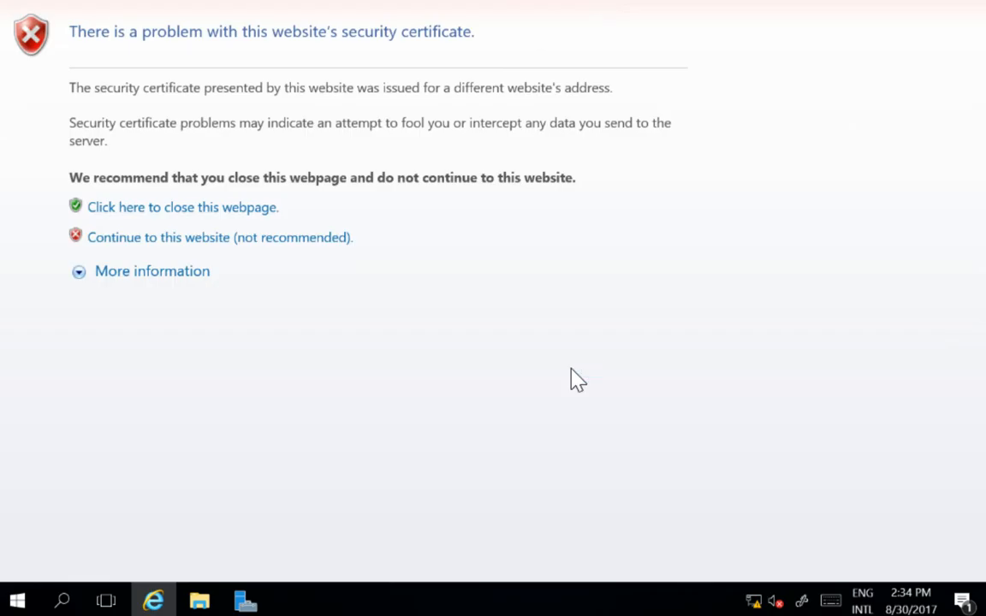
{"action": "left_click", "coordinate": [243, 240]}
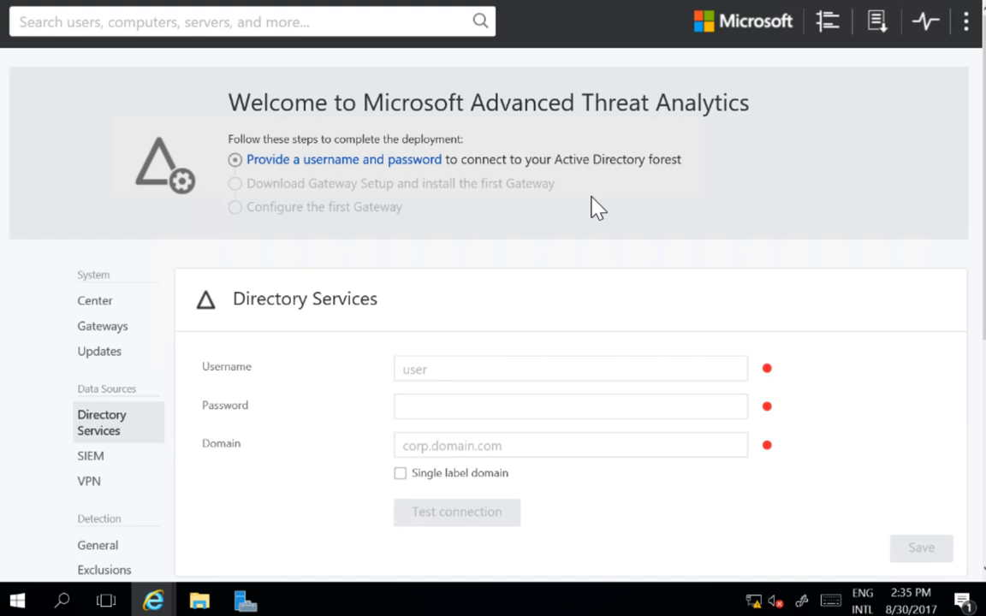
Fill in Directory Services with username ata, the account password and domain demolab.local, then test the connection and save
{"action": "left_click", "coordinate": [498, 359]}
{"action": "type", "text": "ata"}
{"action": "key", "text": "Tab"}
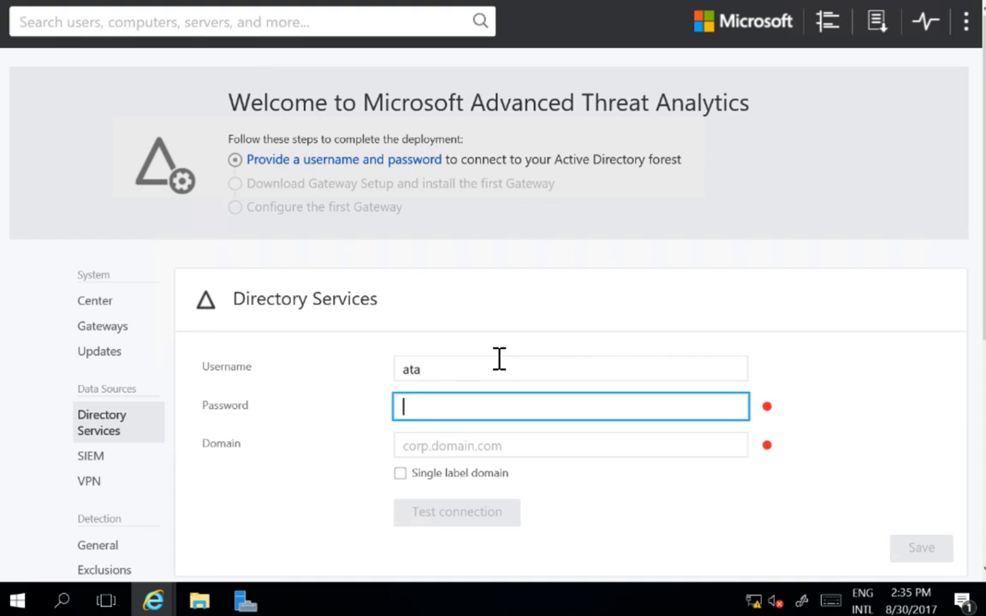
{"action": "type", "text": "•••••••••"}
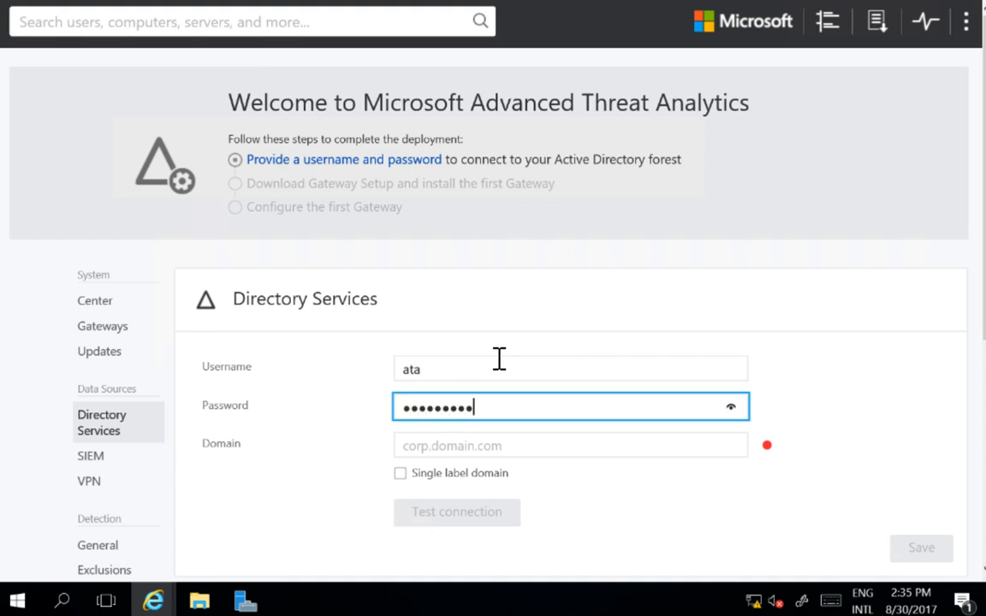
{"action": "type", "text": "•••"}
{"action": "key", "text": "Tab"}
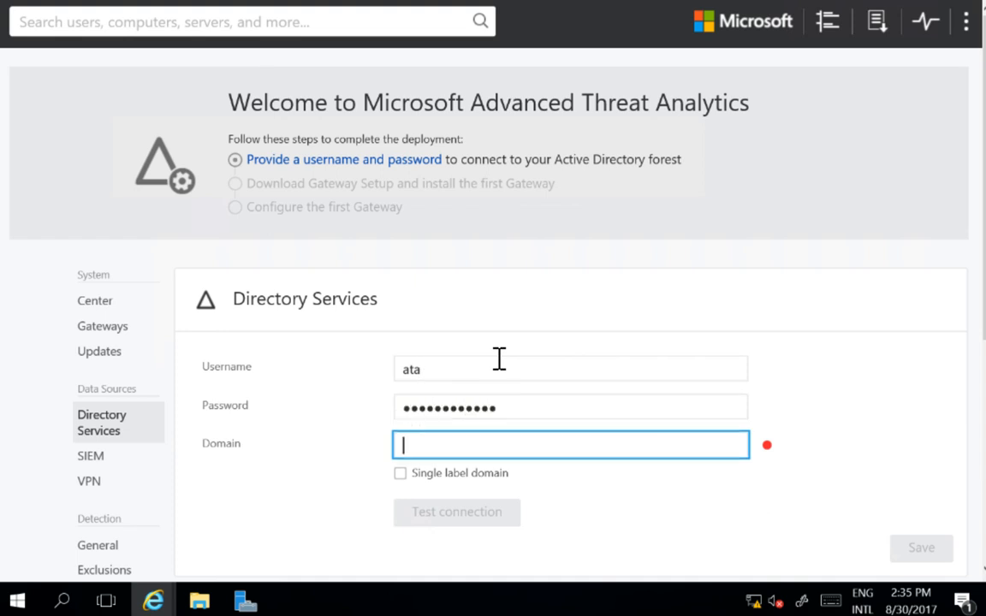
{"action": "type", "text": "demolab.local"}
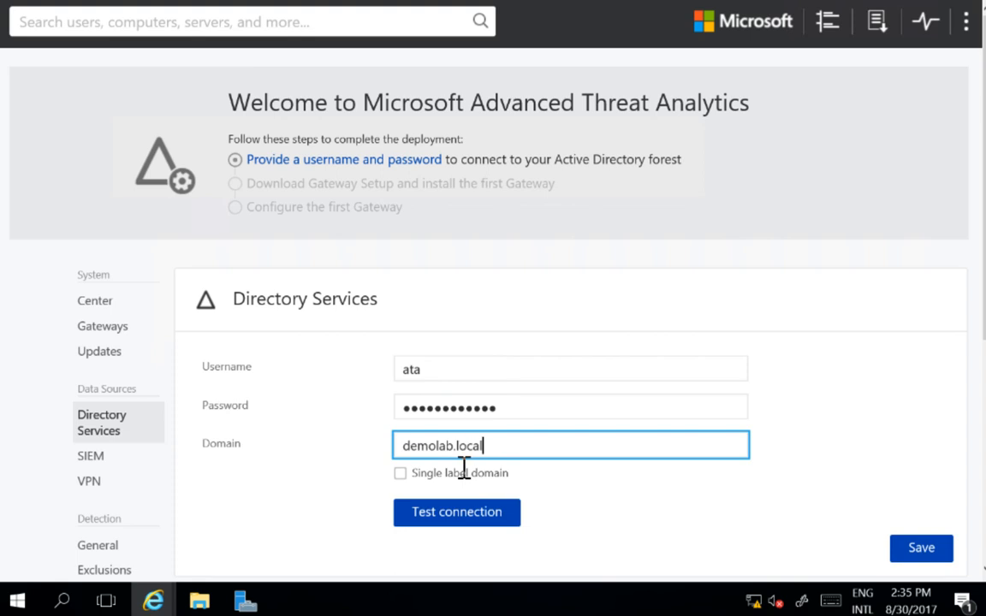
{"action": "left_click", "coordinate": [475, 516]}
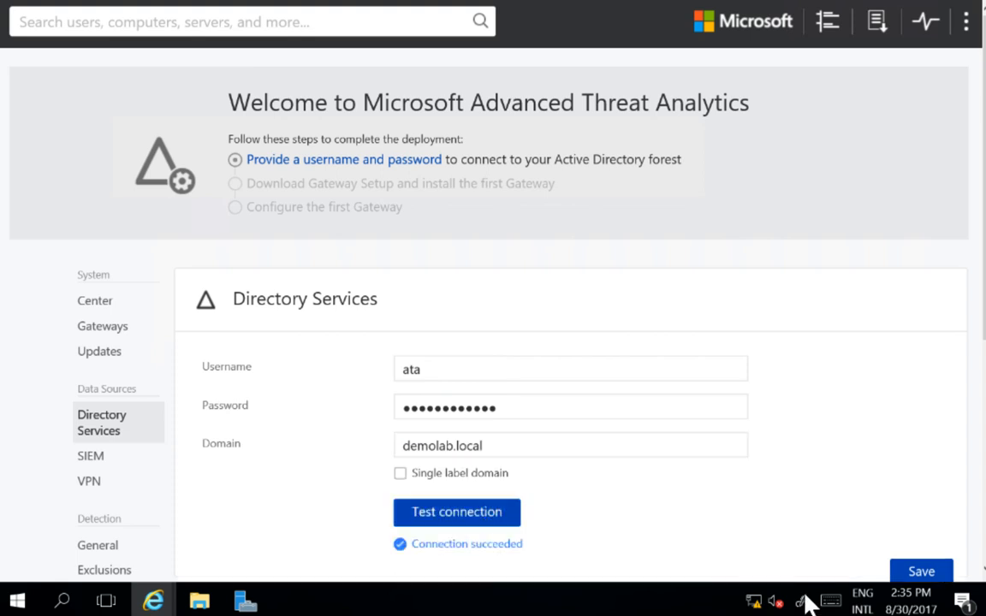
{"action": "left_click", "coordinate": [911, 573]}
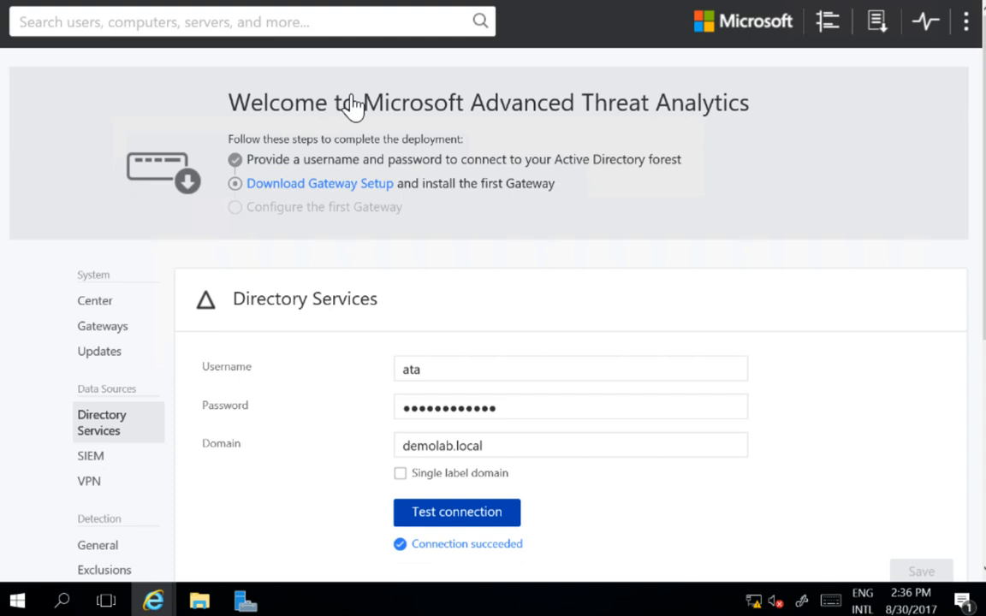
Download the Gateway Setup package and save it to the network share \\dc\share
{"action": "left_click", "coordinate": [365, 183]}
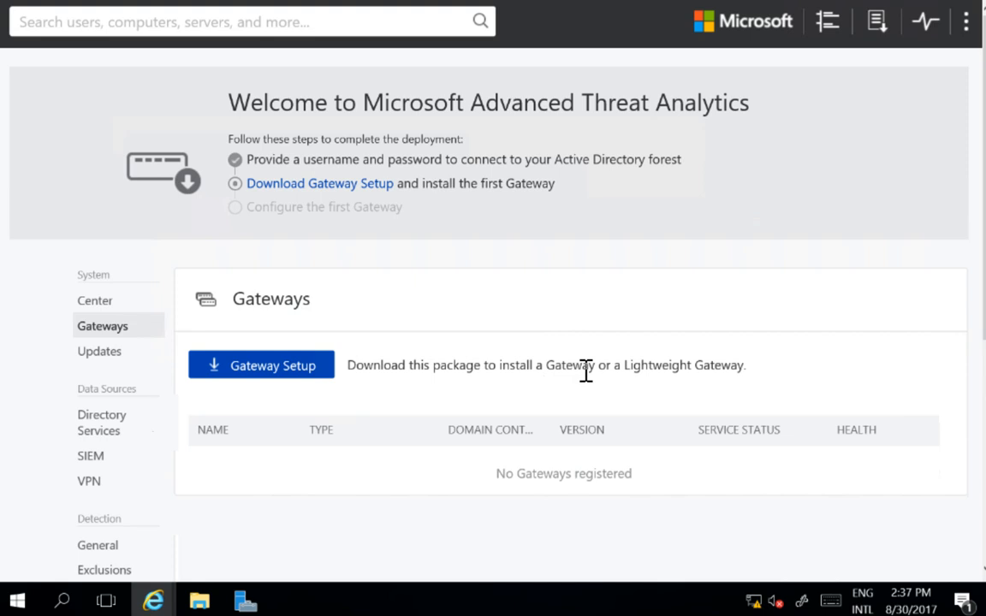
{"action": "left_click", "coordinate": [306, 367]}
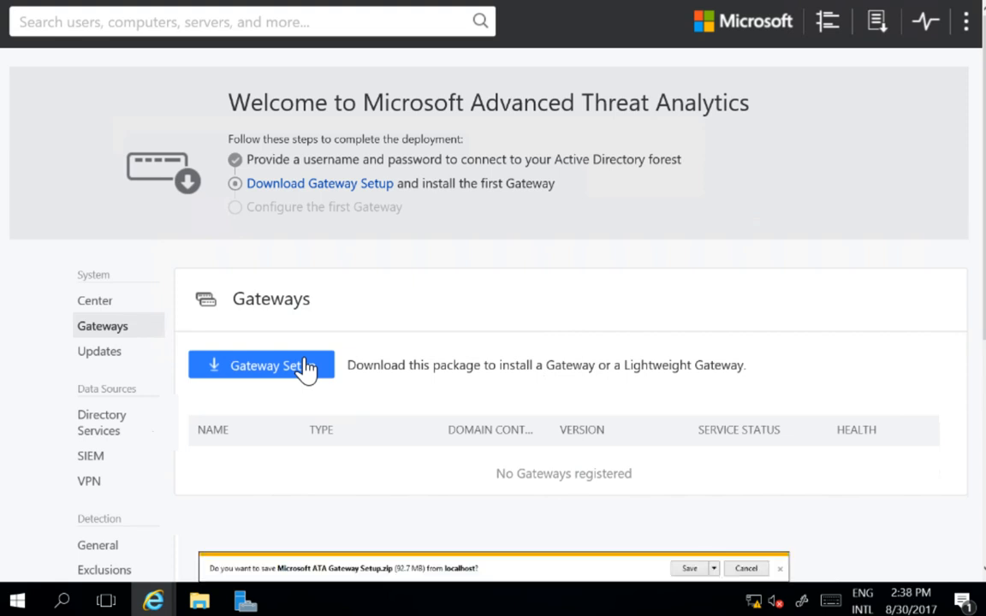
{"action": "left_click", "coordinate": [715, 569]}
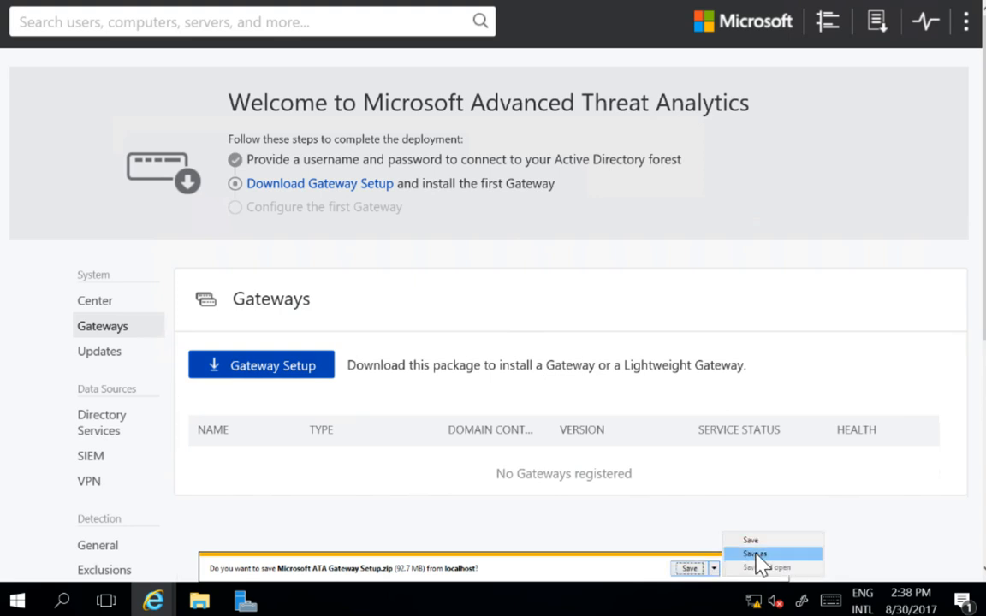
{"action": "left_click", "coordinate": [753, 553]}
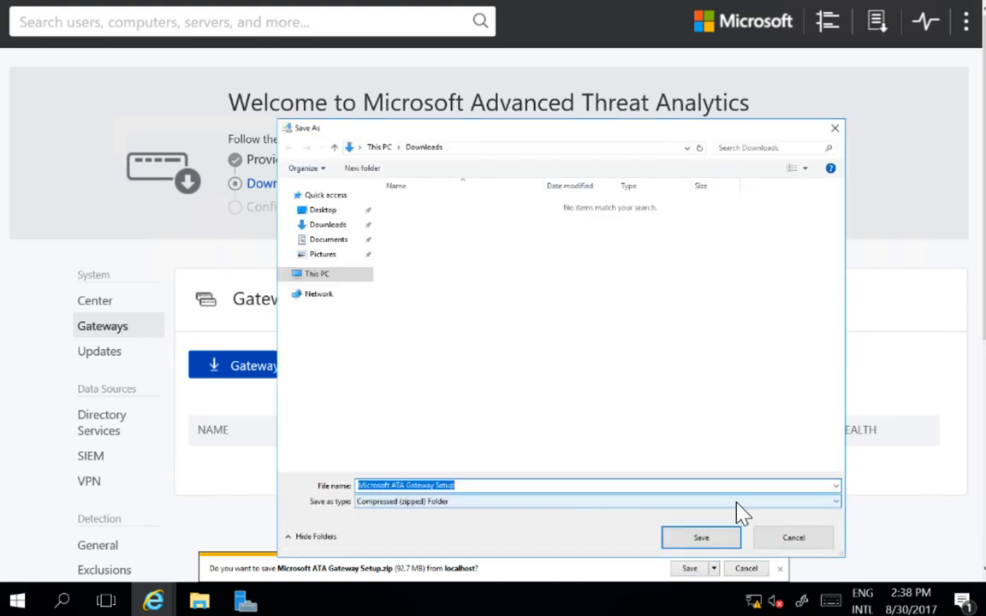
{"action": "type", "text": "\\\\"}
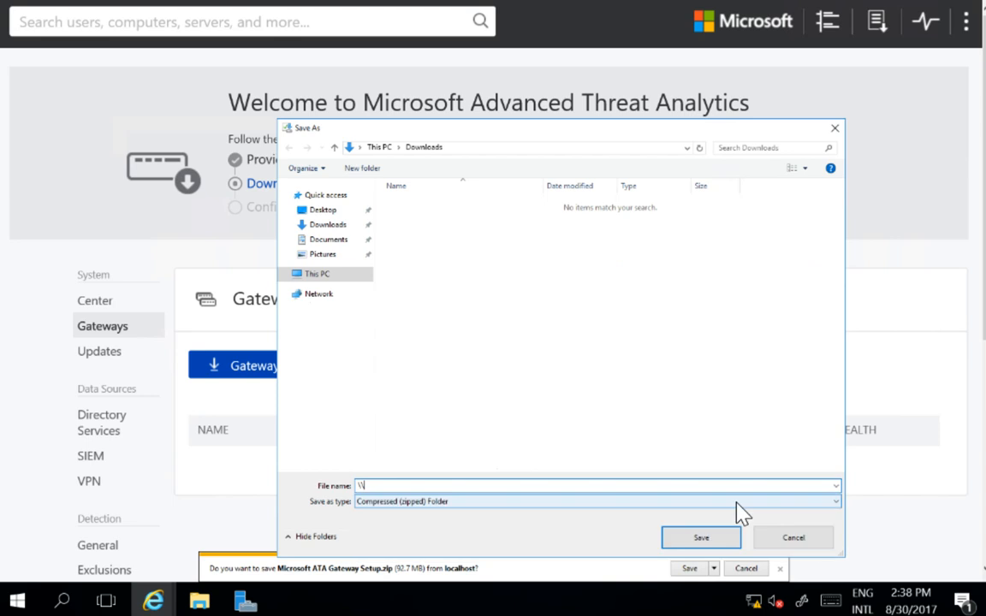
{"action": "type", "text": "dc\\share"}
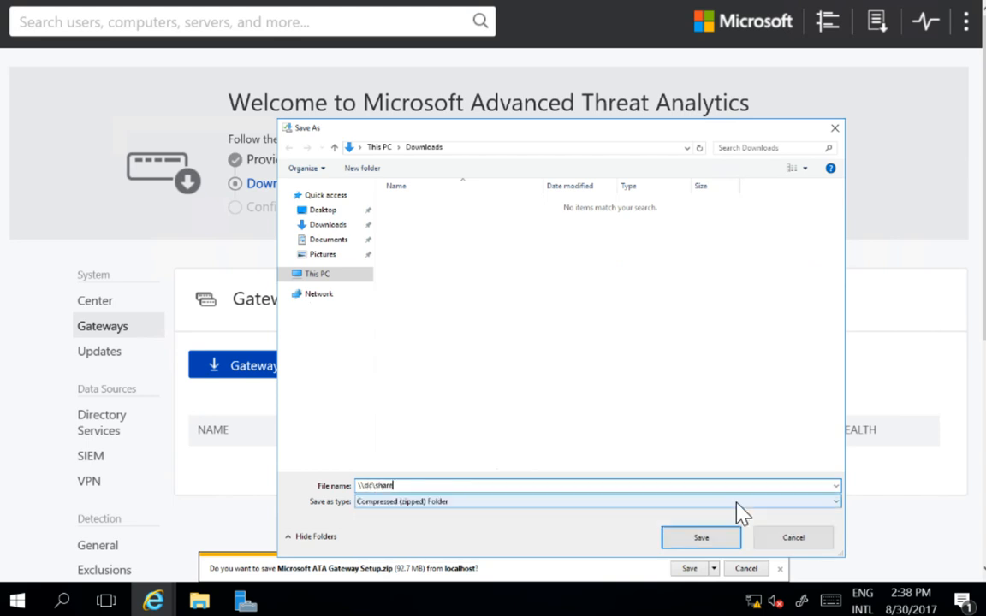
{"action": "key", "text": "Return"}
{"action": "key", "text": "Return"}
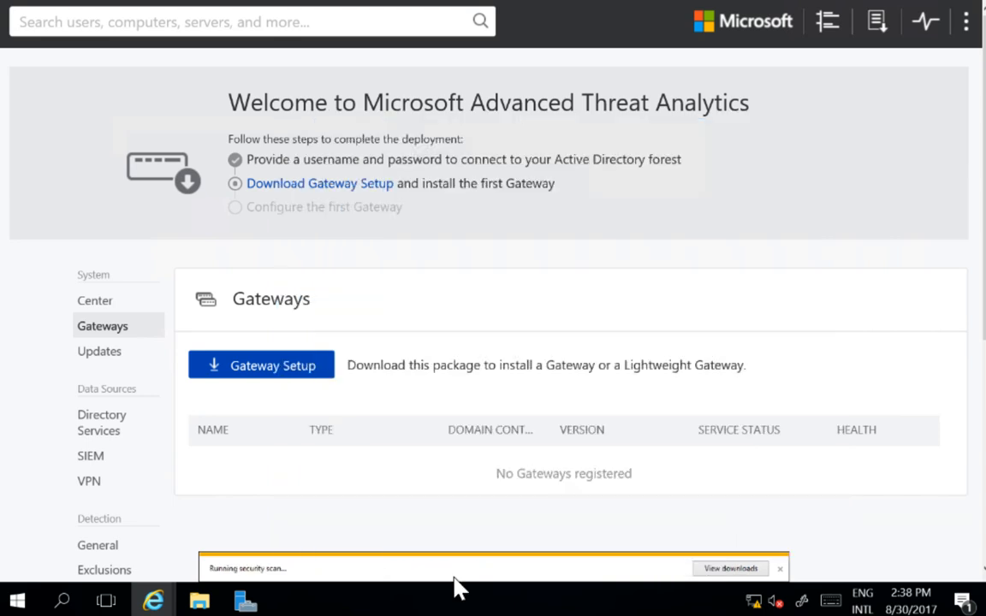
On the domain controller, extract the Microsoft ATA Gateway Setup archive within the Share folder on drive C
{"action": "mouse_move", "coordinate": [245, 602]}
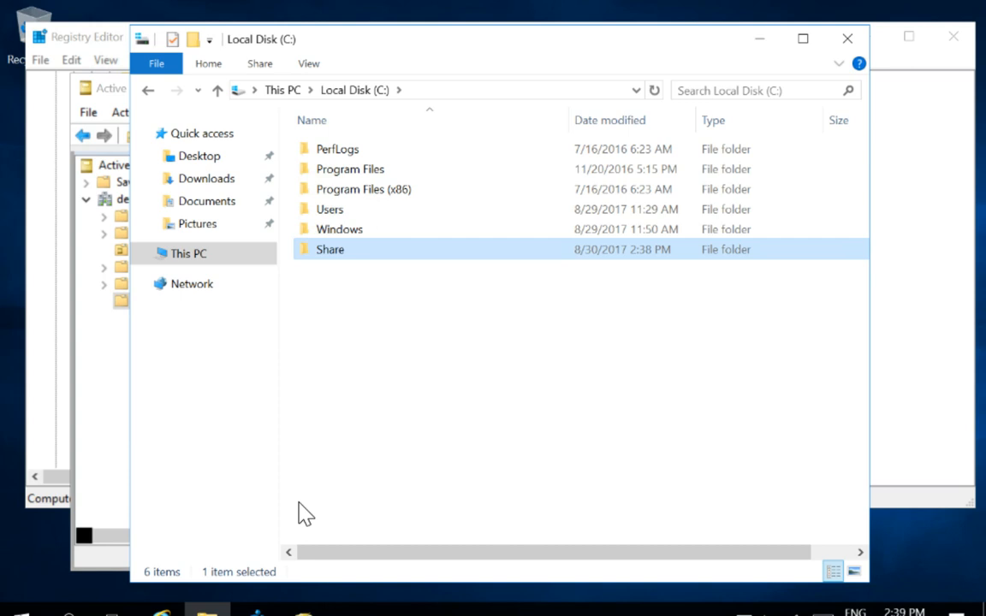
{"action": "double_click", "coordinate": [347, 251]}
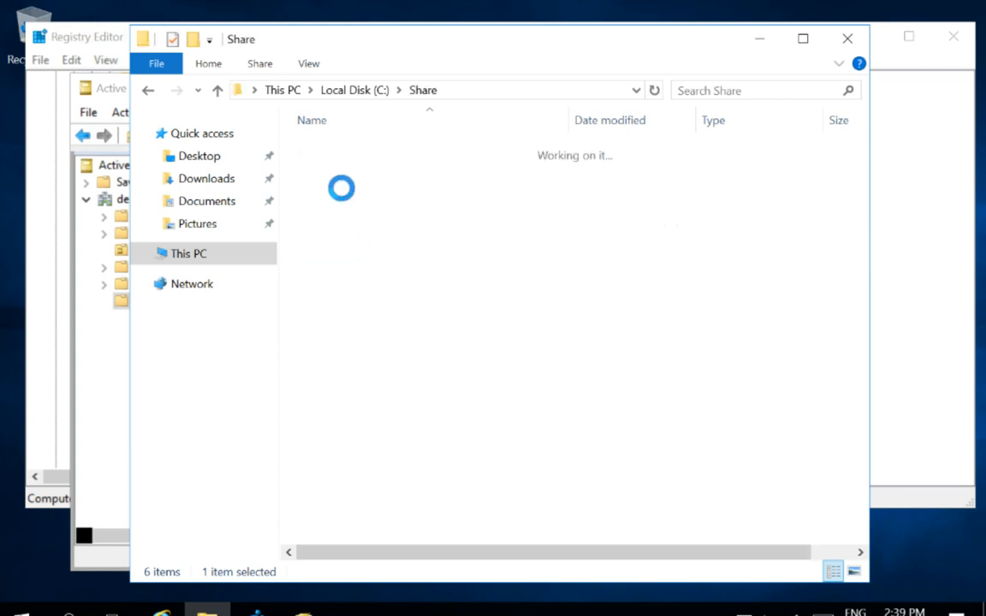
{"action": "left_click", "coordinate": [353, 156]}
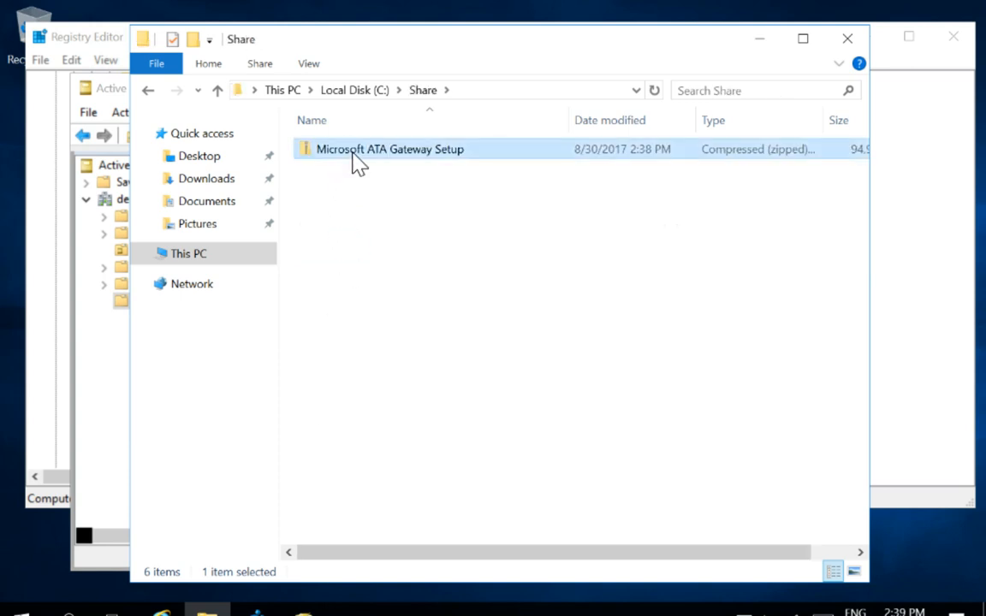
{"action": "right_click", "coordinate": [353, 156]}
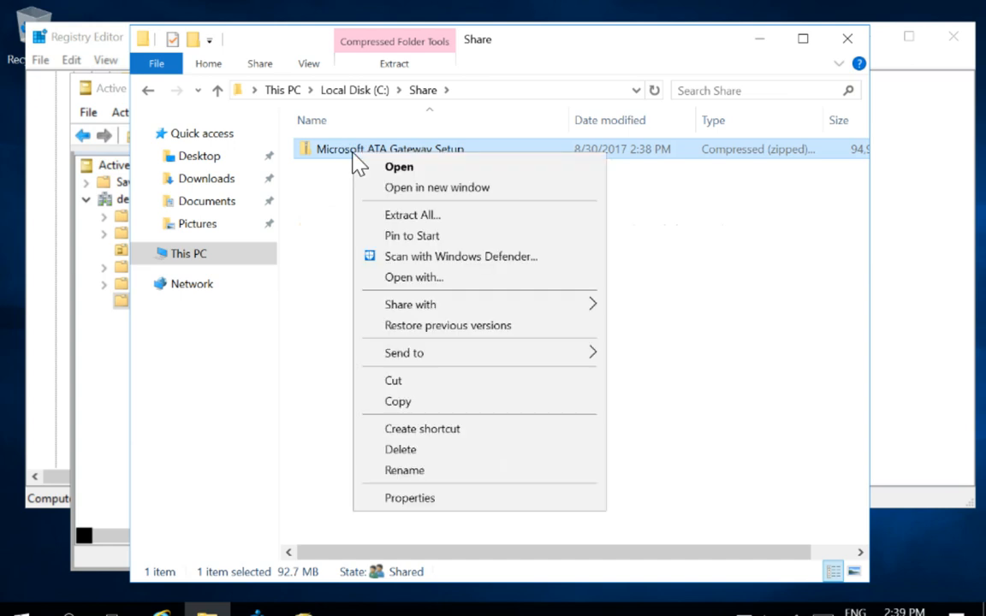
{"action": "left_click", "coordinate": [417, 219]}
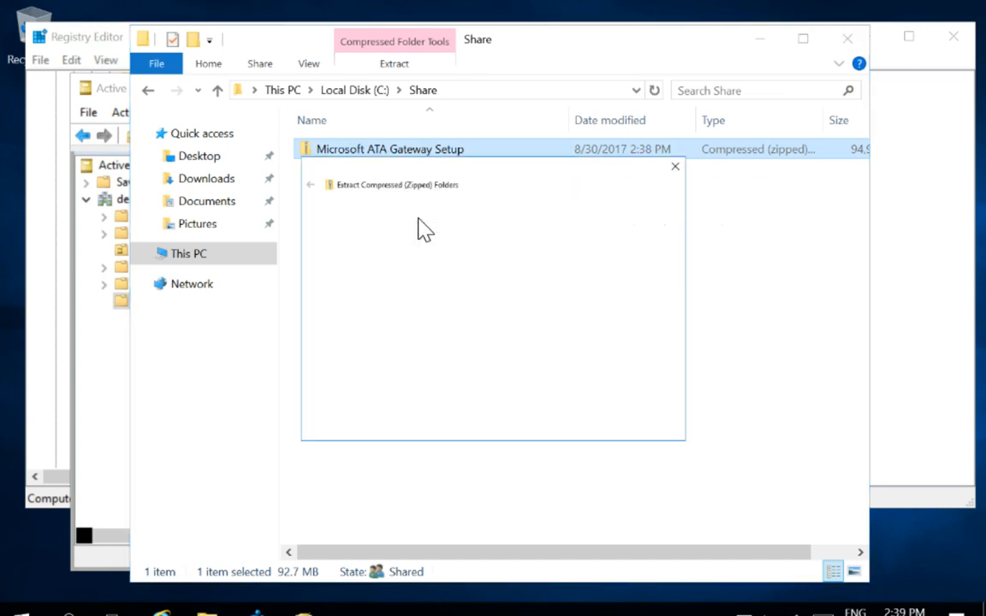
{"action": "left_click", "coordinate": [610, 429]}
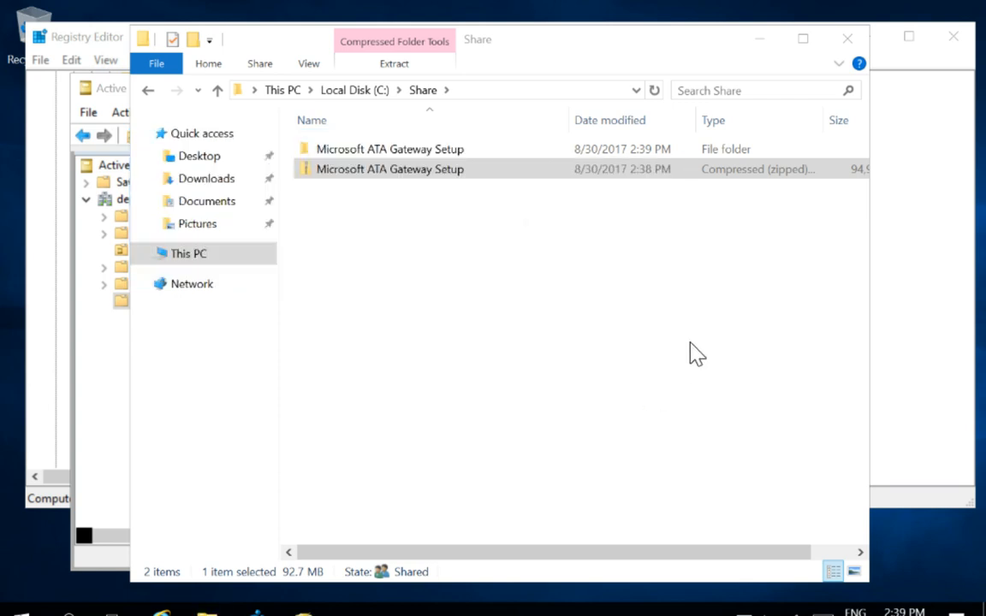
Run Microsoft ATA Gateway Setup from the extracted folder and install the Lightweight Gateway in English with the default installation path
{"action": "left_click", "coordinate": [355, 149]}
{"action": "double_click", "coordinate": [356, 148]}
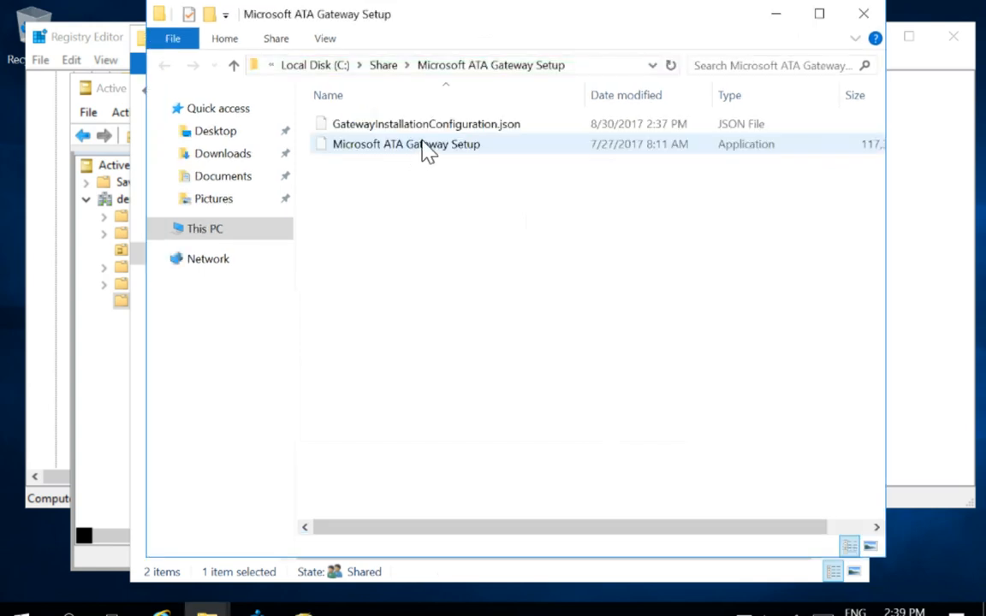
{"action": "double_click", "coordinate": [425, 147]}
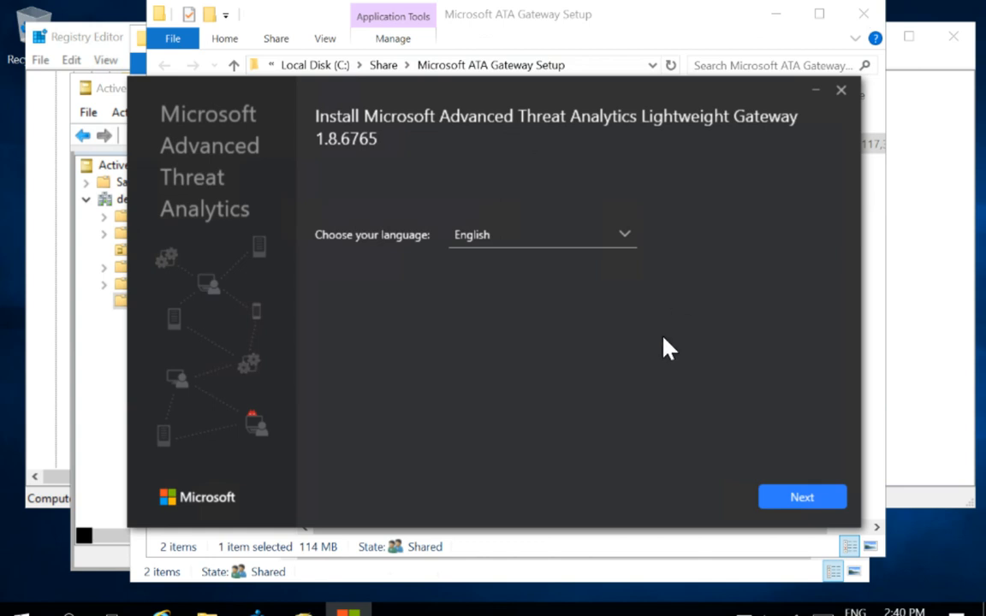
{"action": "left_click", "coordinate": [803, 498]}
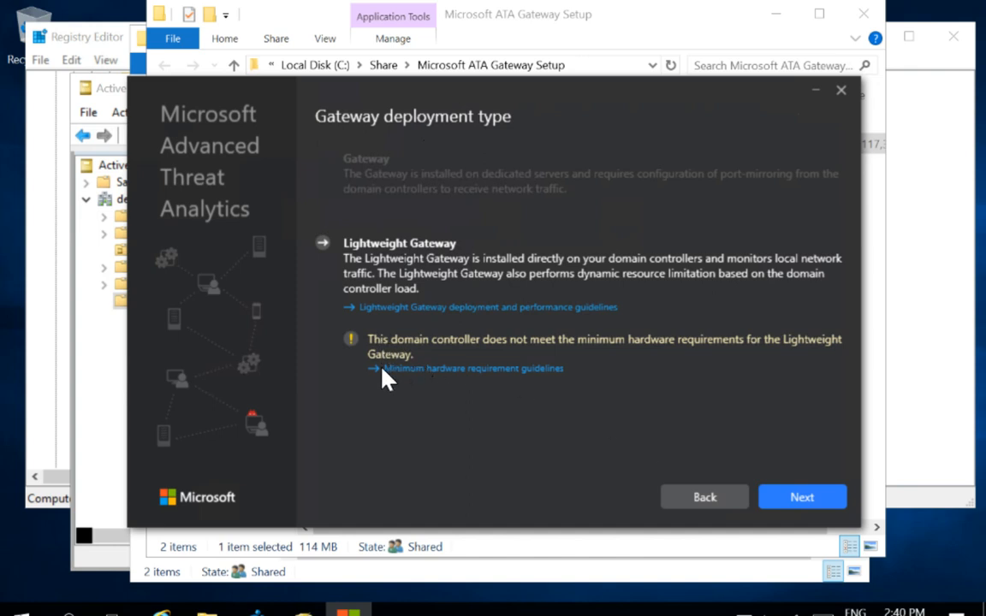
{"action": "left_click", "coordinate": [804, 498]}
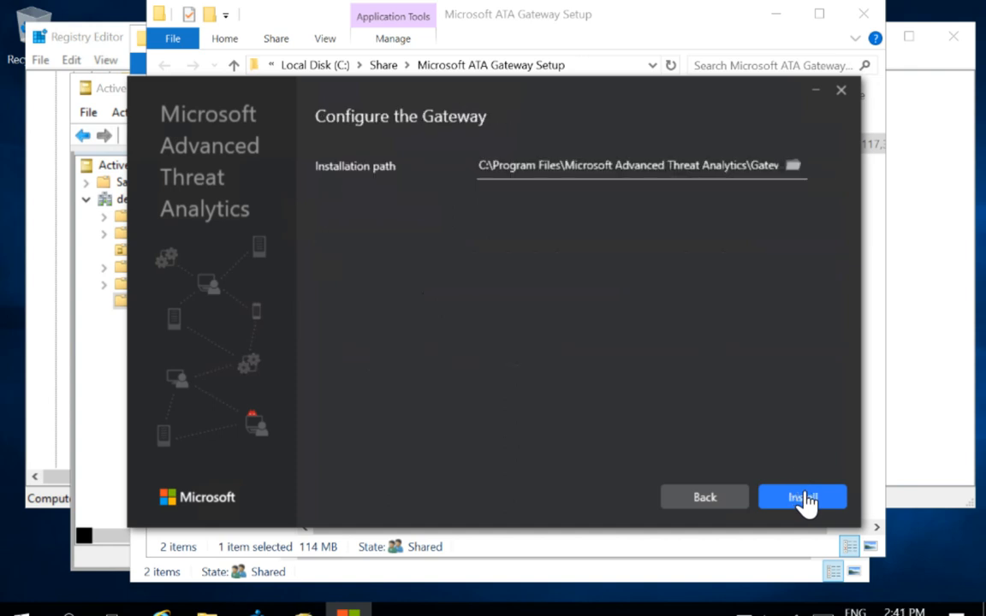
{"action": "left_click", "coordinate": [804, 498]}
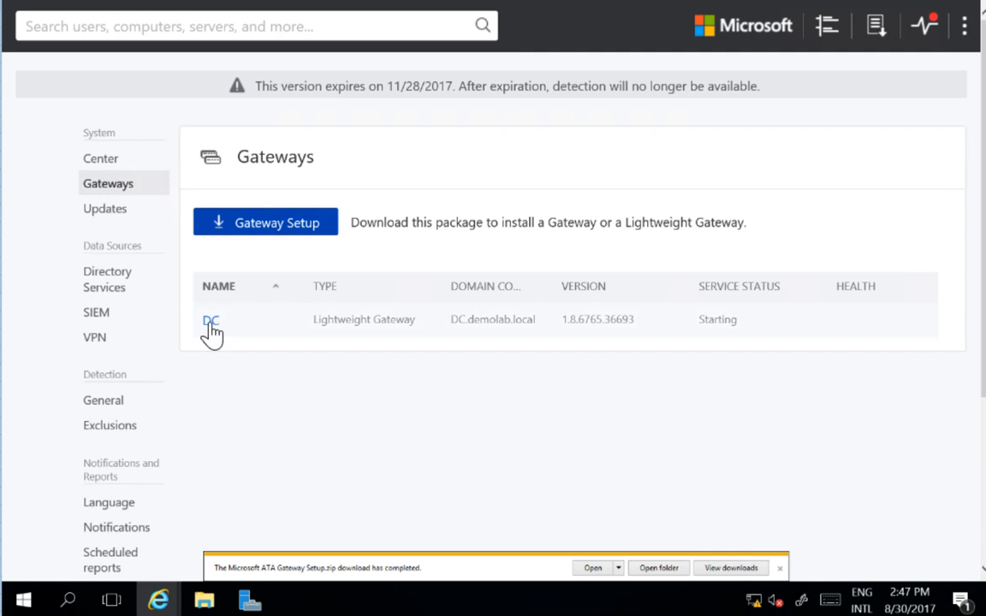
In the ATA console, enable the domain synchronizer candidate option for the DC gateway and save its configuration
{"action": "left_click", "coordinate": [212, 323]}
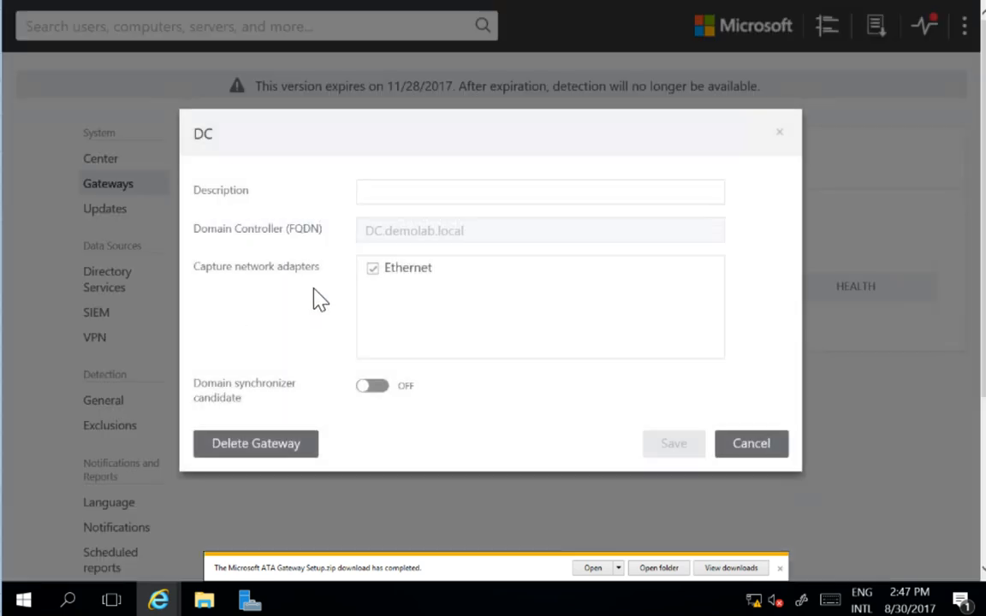
{"action": "left_click", "coordinate": [373, 390]}
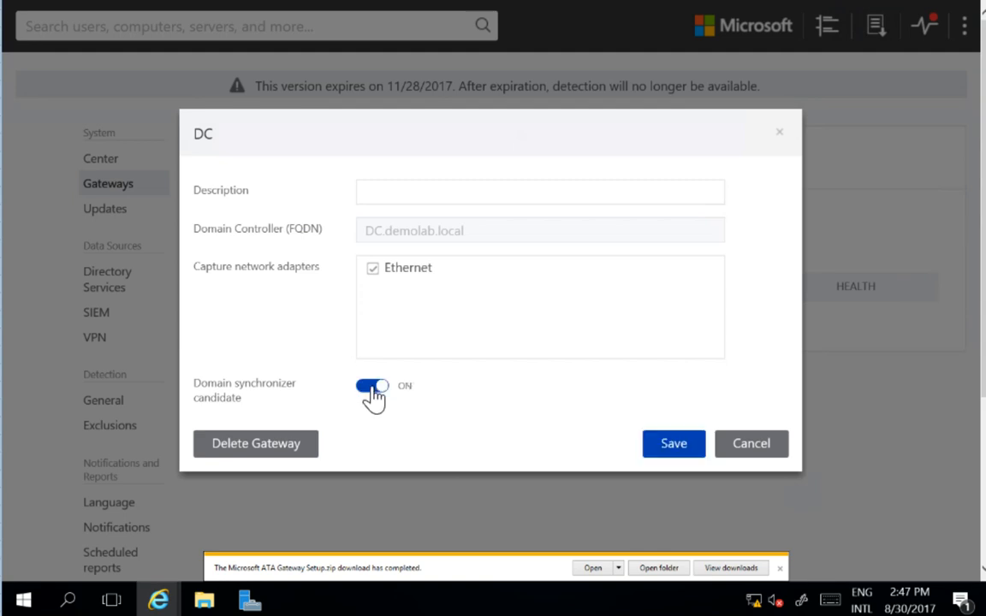
{"action": "left_click", "coordinate": [668, 455]}
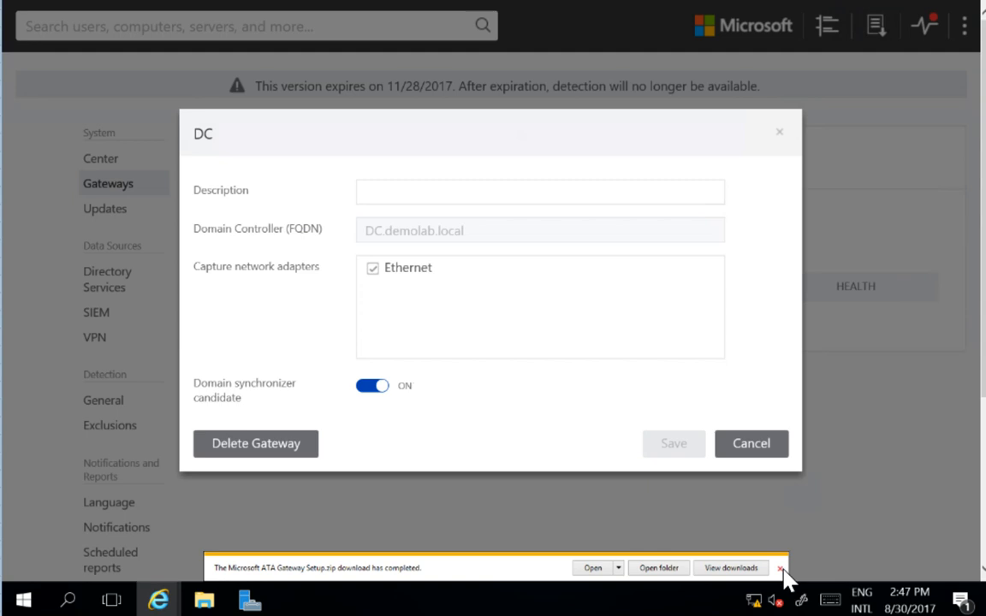